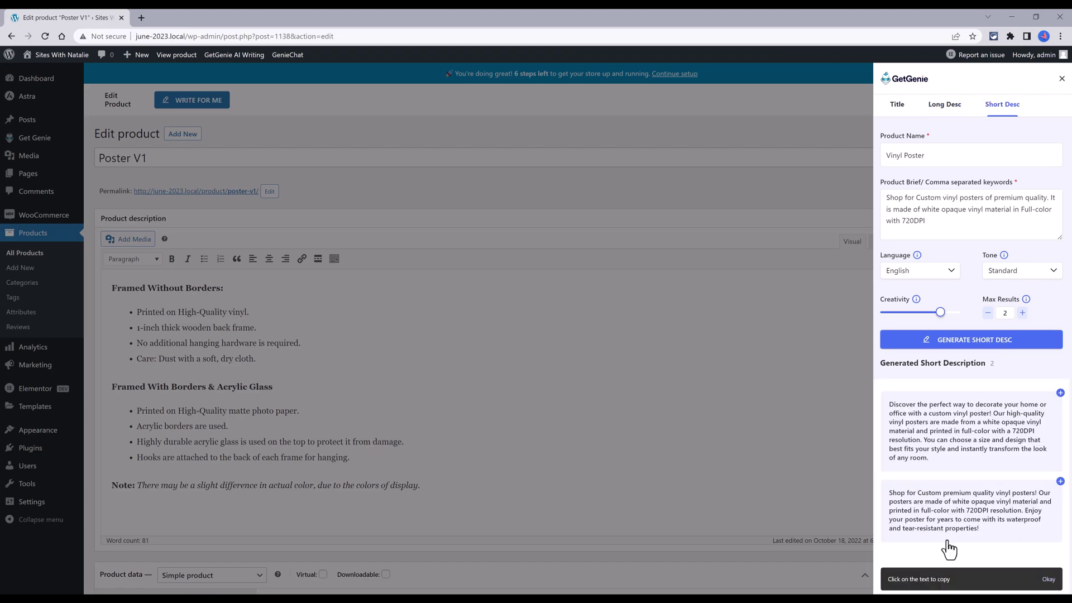
Dismiss the 'Click on the text to copy' tip message.
{"action": "left_click", "coordinate": [1049, 582]}
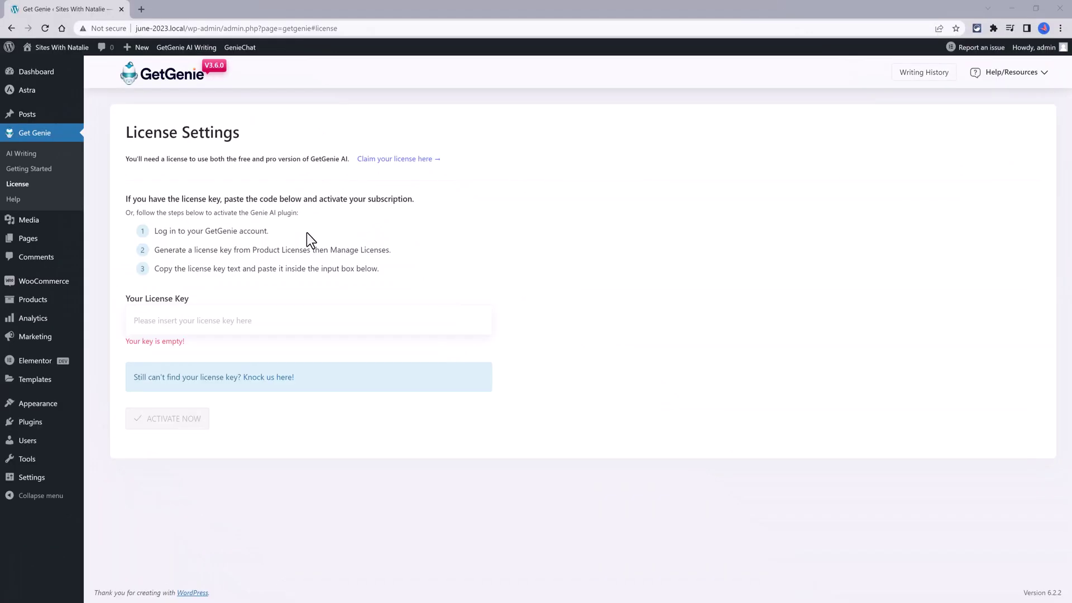
Paste the license key into the key field and activate the GetGenie license.
{"action": "left_click", "coordinate": [134, 322]}
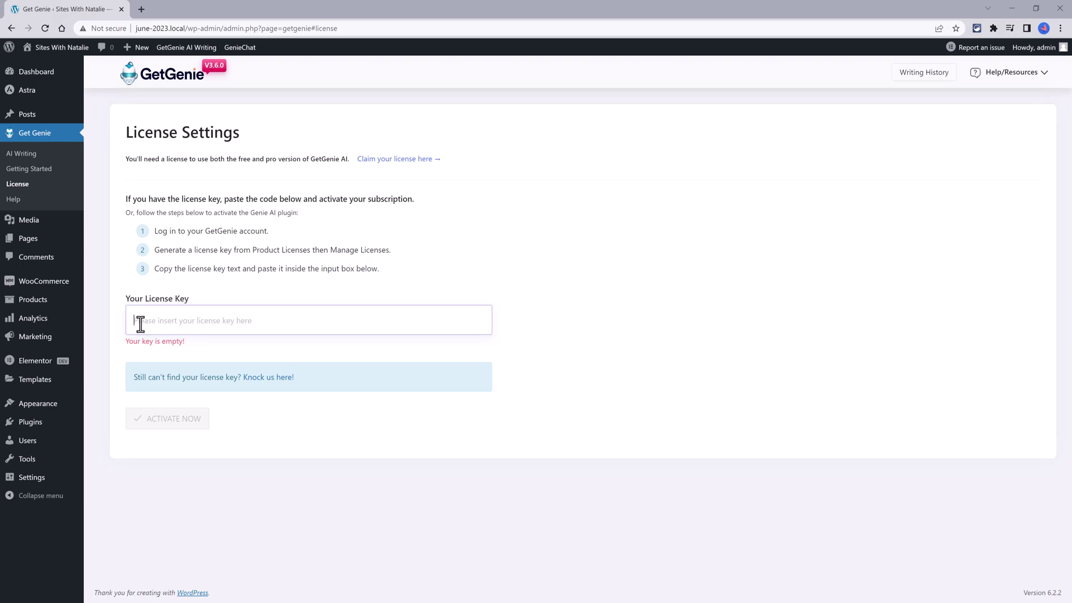
{"action": "key", "text": "ctrl+v"}
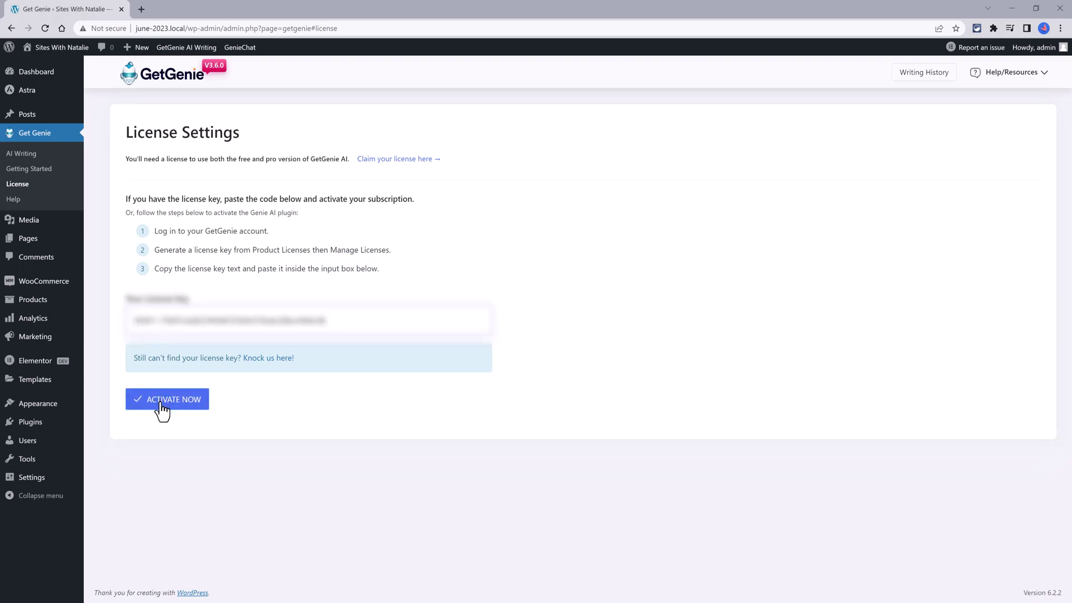
{"action": "left_click", "coordinate": [162, 406]}
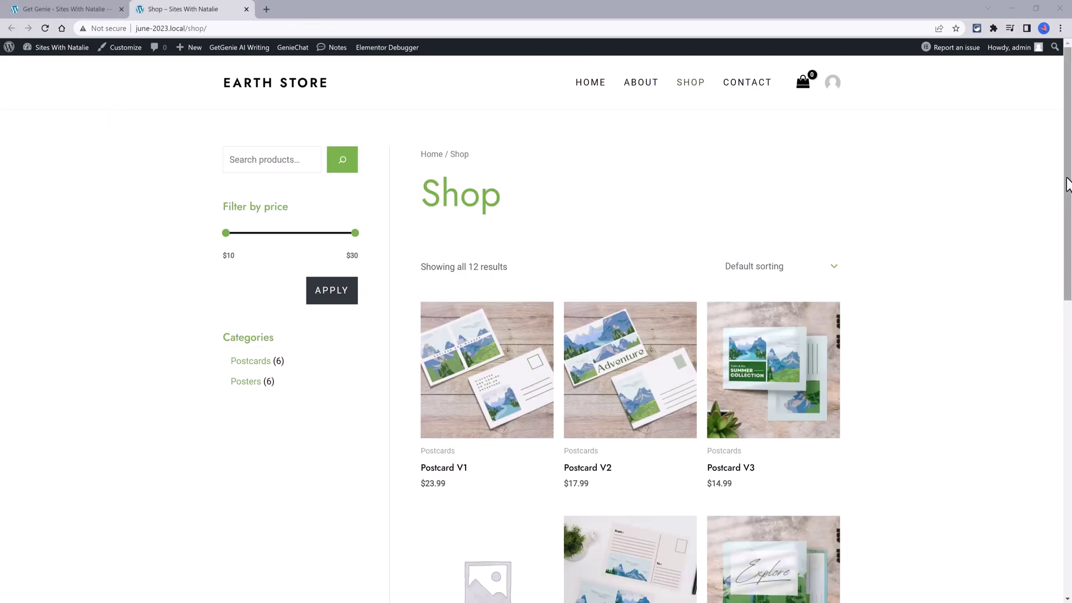
{"action": "left_click_drag", "start_coordinate": [1067, 184], "coordinate": [1068, 207]}
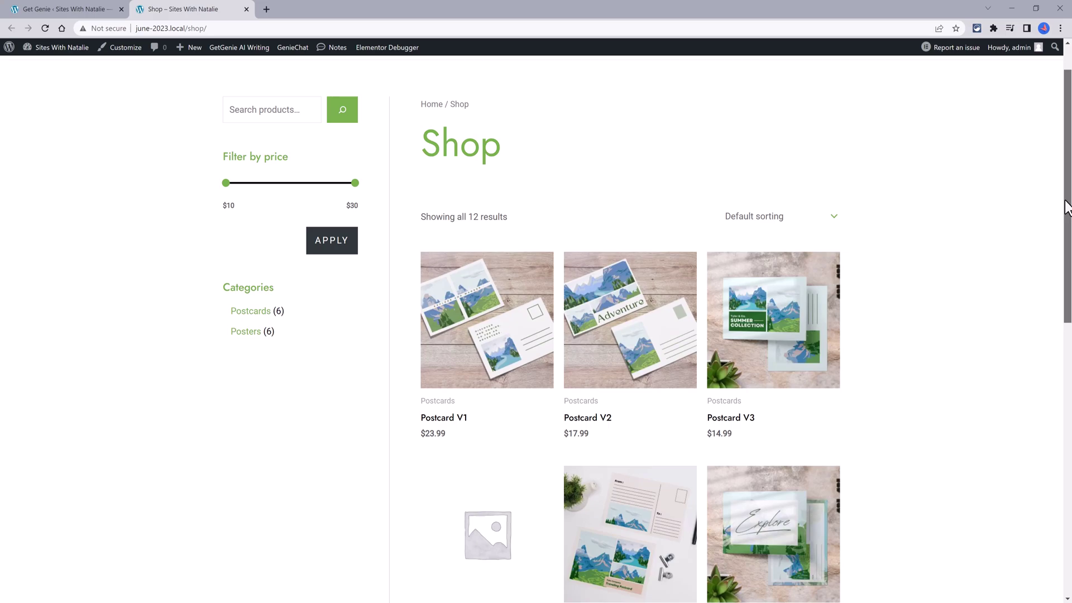
{"action": "left_click_drag", "start_coordinate": [1067, 206], "coordinate": [1067, 220]}
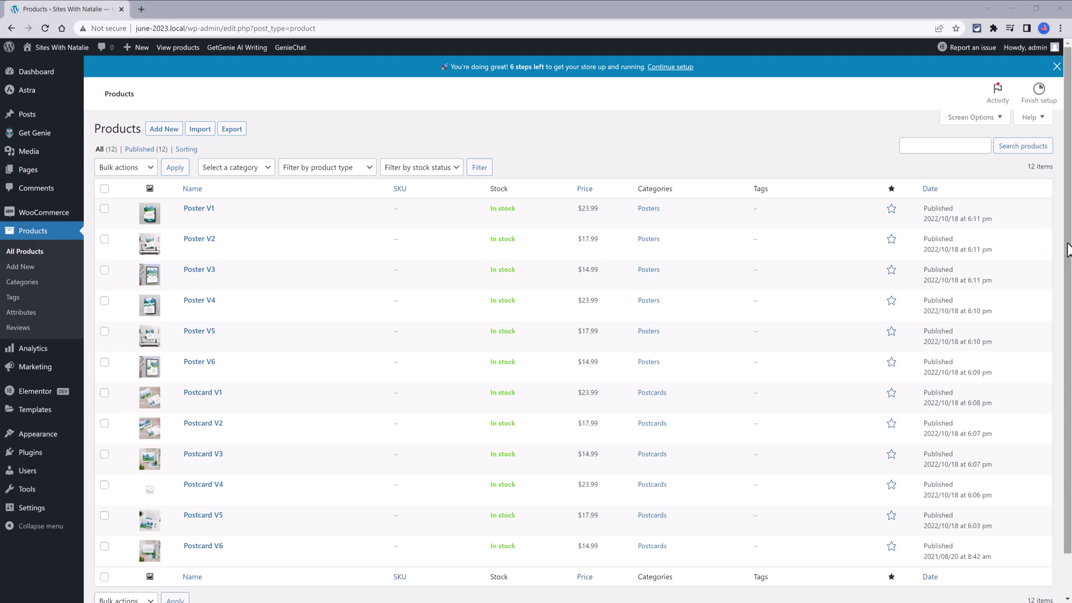
{"action": "left_click_drag", "start_coordinate": [1067, 248], "coordinate": [1063, 278]}
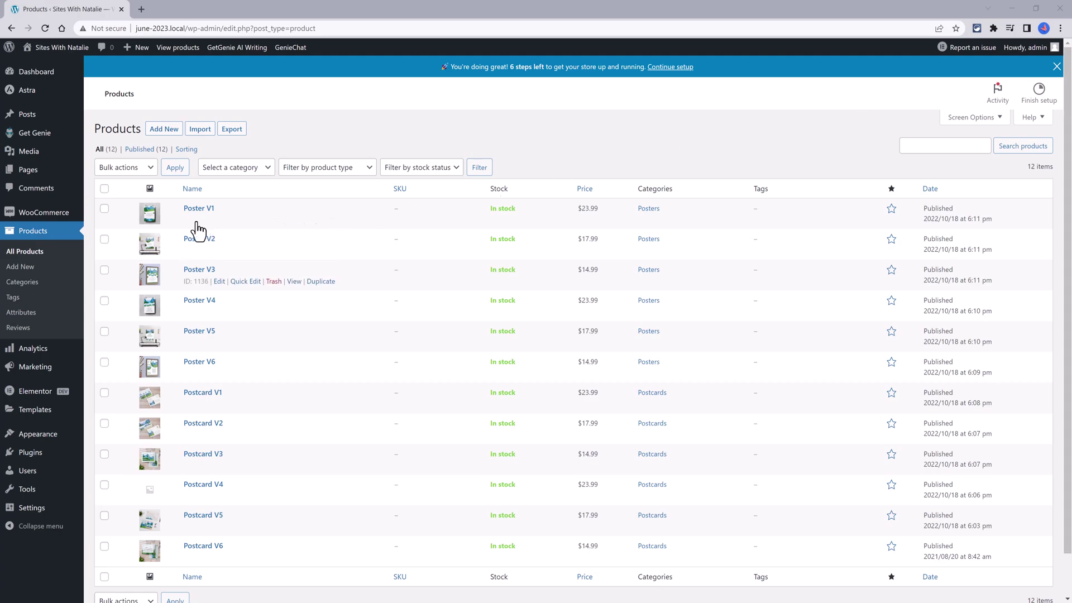
{"action": "mouse_move", "coordinate": [199, 214]}
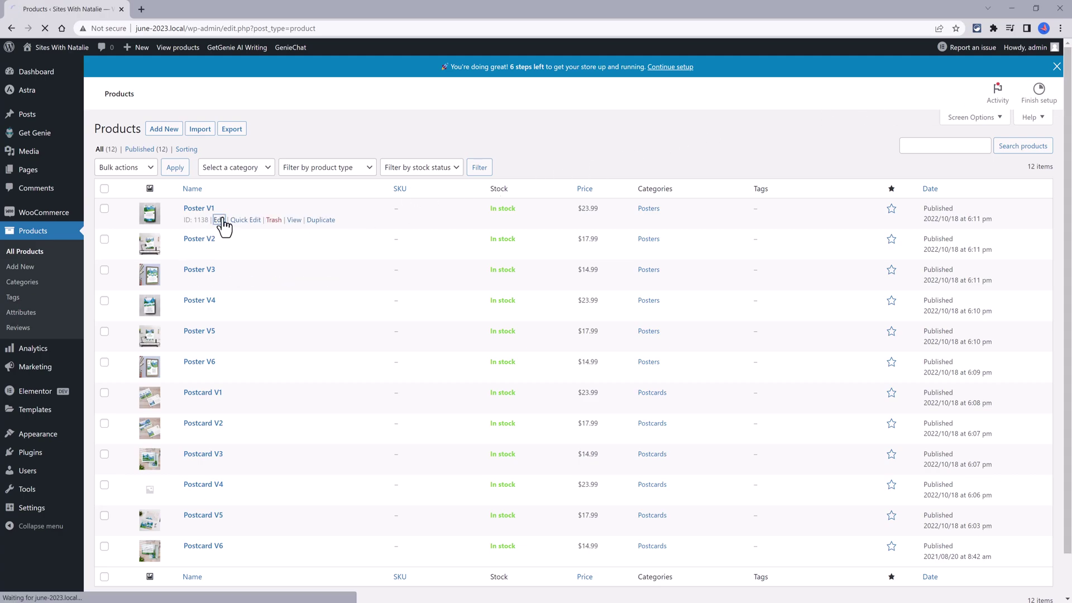
Open the Poster V1 product for editing.
{"action": "left_click", "coordinate": [220, 220]}
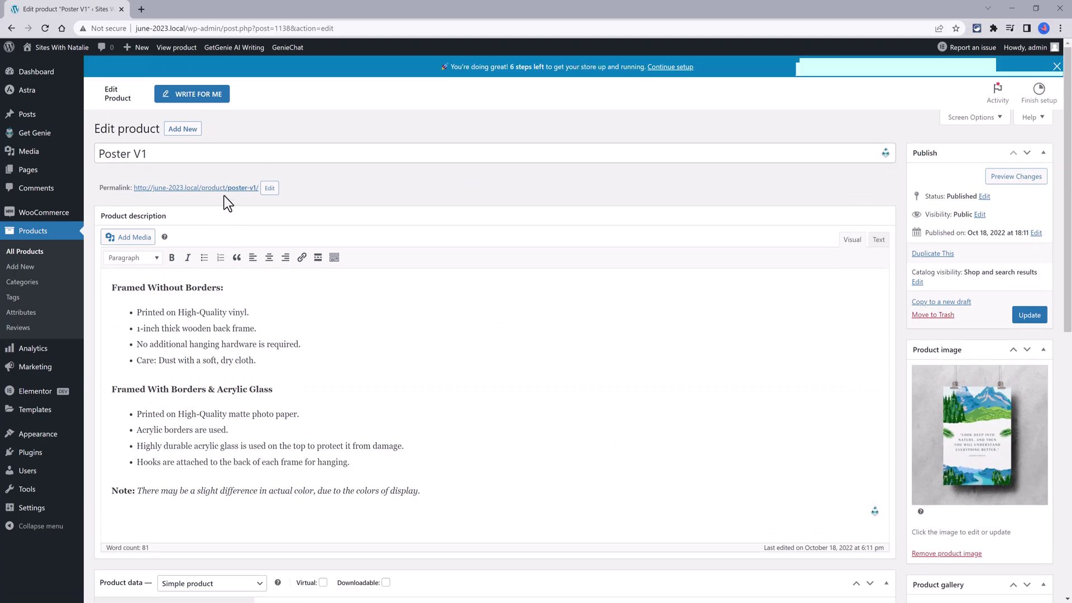
In GetGenie's product panel, enter 'Vinyl Poster' and its brief, keeping English and reviewing tones.
{"action": "left_click", "coordinate": [885, 152]}
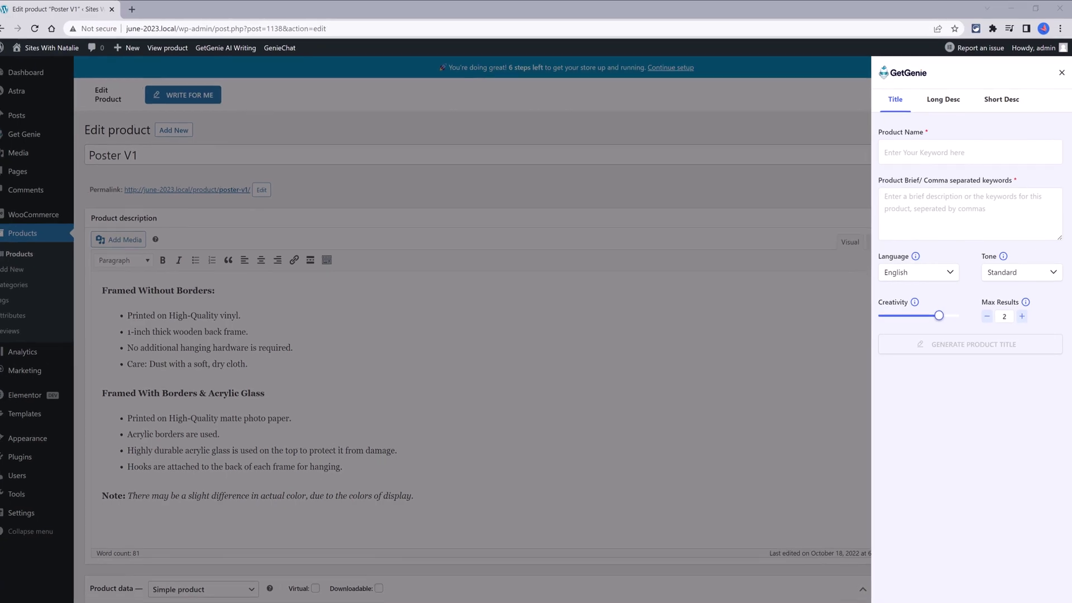
{"action": "left_click", "coordinate": [904, 152]}
{"action": "type", "text": "Vyv"}
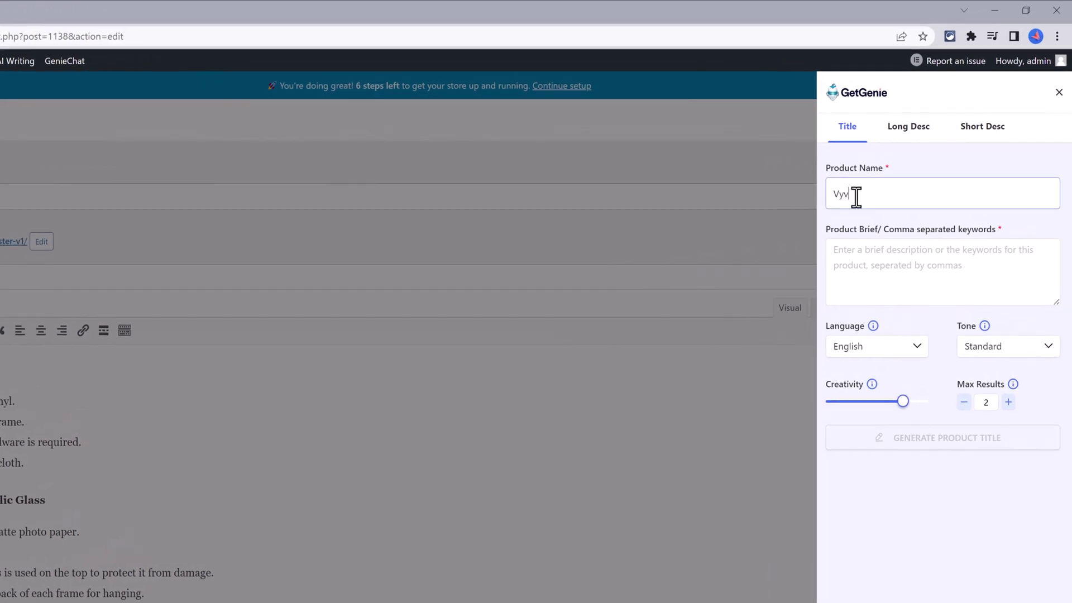
{"action": "key", "text": "BackSpace"}
{"action": "key", "text": "BackSpace"}
{"action": "type", "text": "ini"}
{"action": "type", "text": "yl Poster"}
{"action": "left_click", "coordinate": [866, 233]}
{"action": "type", "text": "Shop for Custom vinyl posters of premium quality. It is made of white opaque vinyl material in Full-color with 720DPI"}
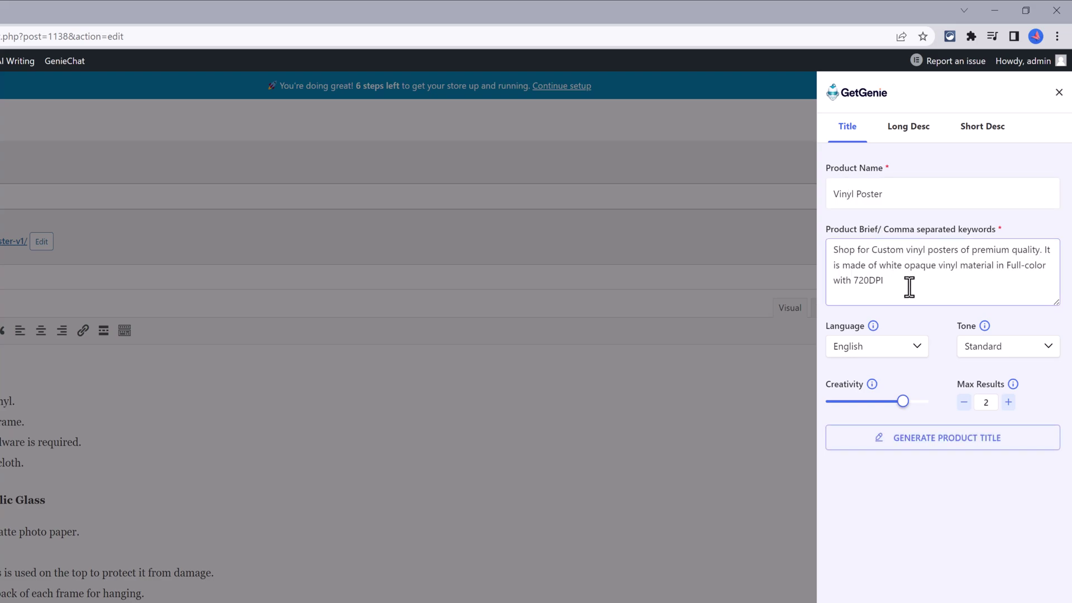
{"action": "left_click", "coordinate": [873, 346]}
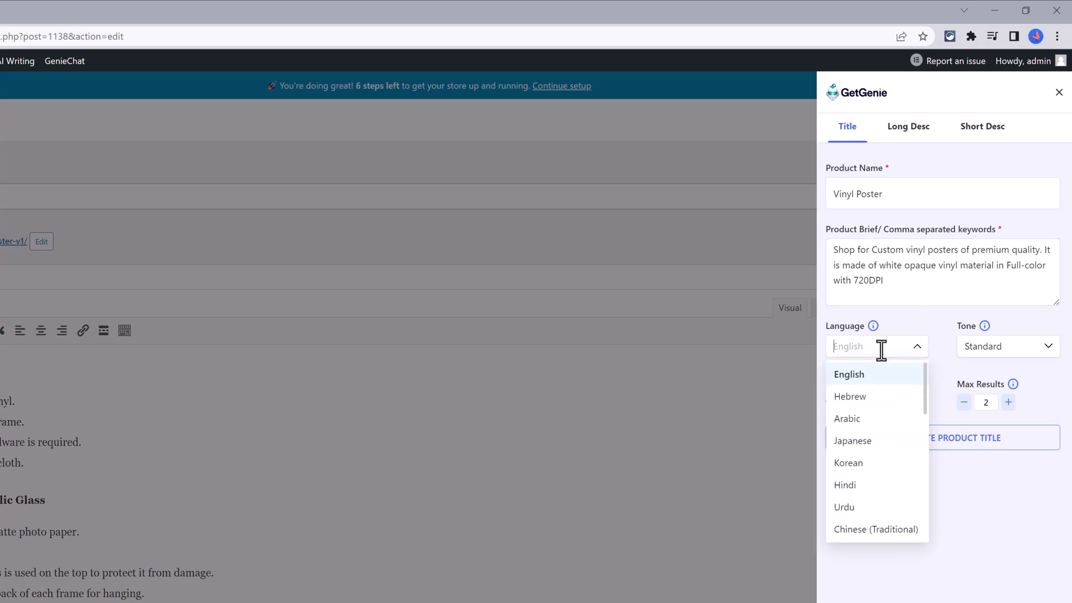
{"action": "left_click", "coordinate": [991, 479]}
{"action": "left_click", "coordinate": [1016, 350]}
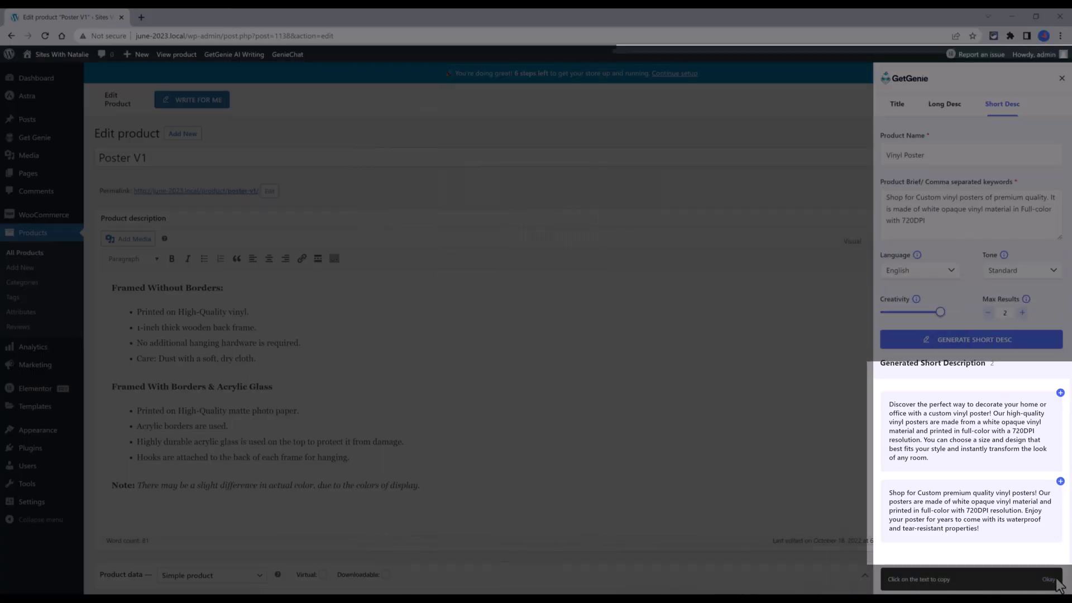
Copy the first generated short description and lower Creativity to 3/5.
{"action": "left_click", "coordinate": [1049, 581]}
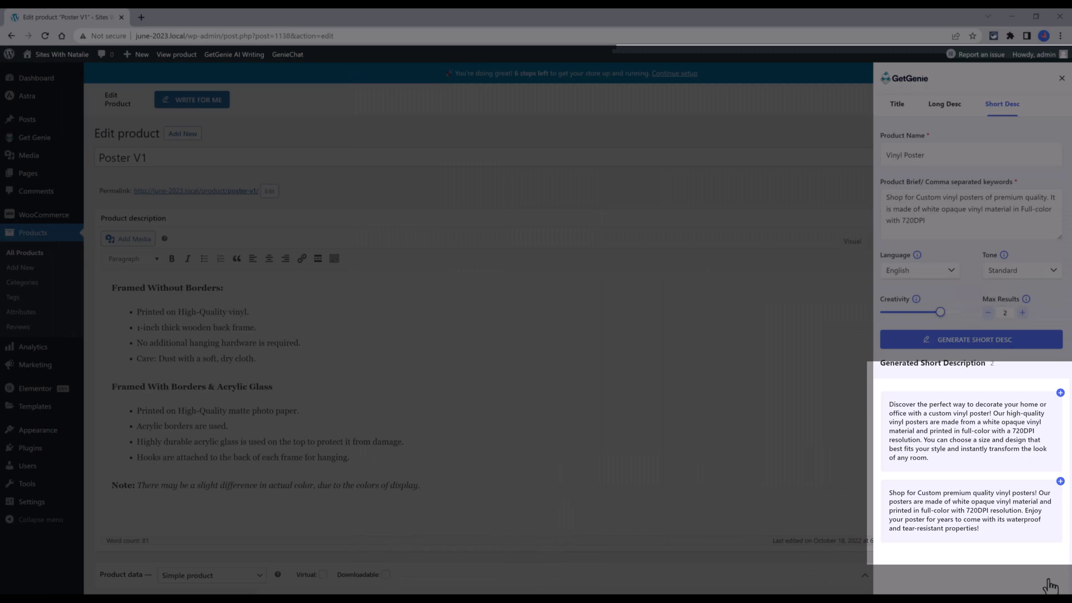
{"action": "left_click", "coordinate": [1001, 425]}
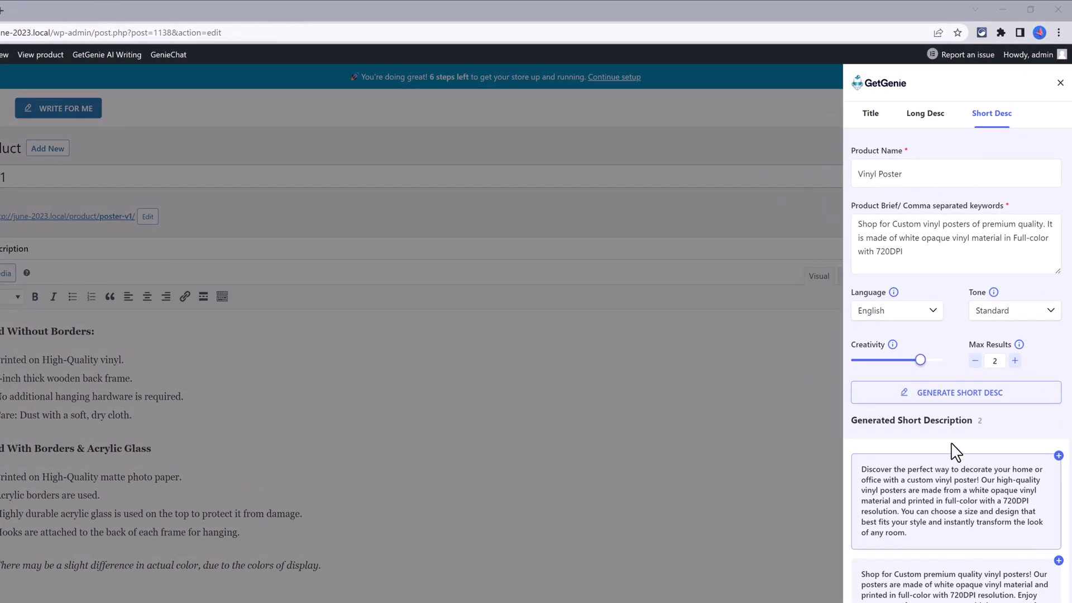
{"action": "mouse_move", "coordinate": [940, 312]}
{"action": "left_click_drag", "start_coordinate": [920, 362], "coordinate": [907, 367]}
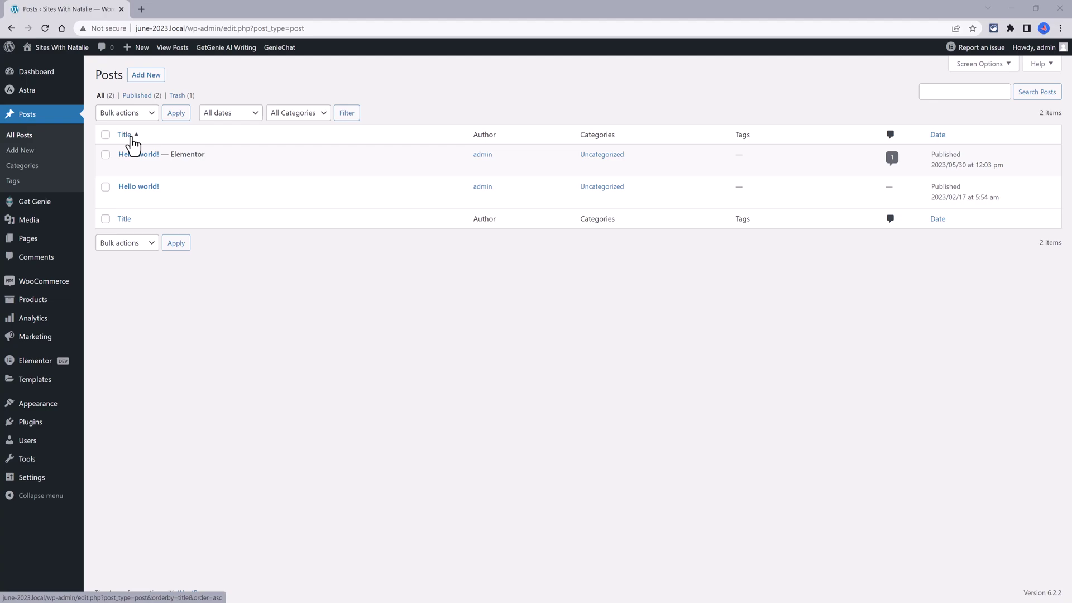
Edit the 'Hello world! — Elementor' post and launch GetGenie's writing assistant.
{"action": "left_click", "coordinate": [125, 170]}
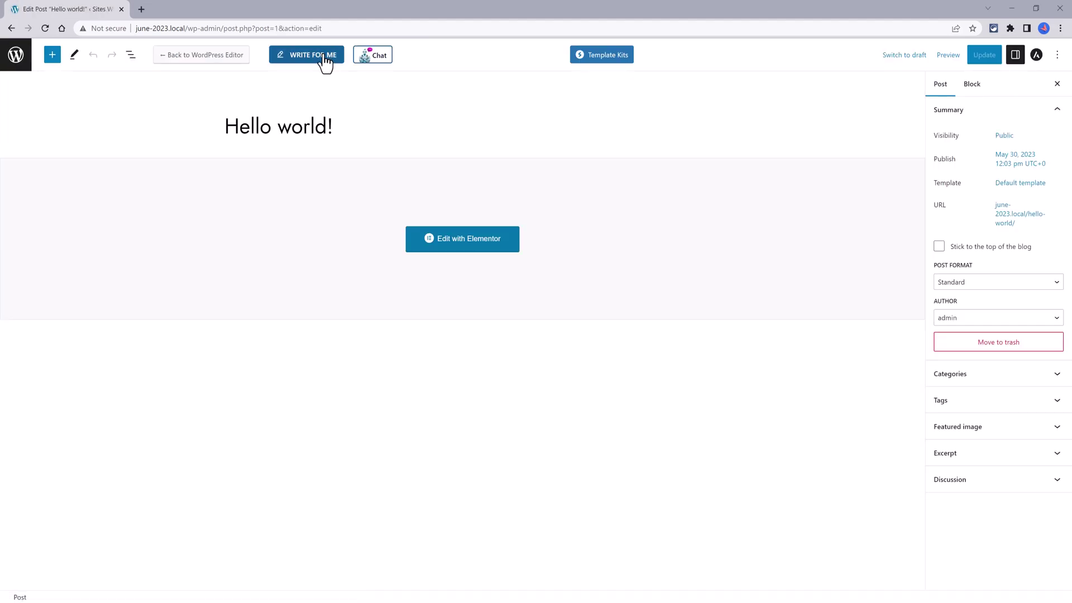
{"action": "left_click", "coordinate": [323, 61]}
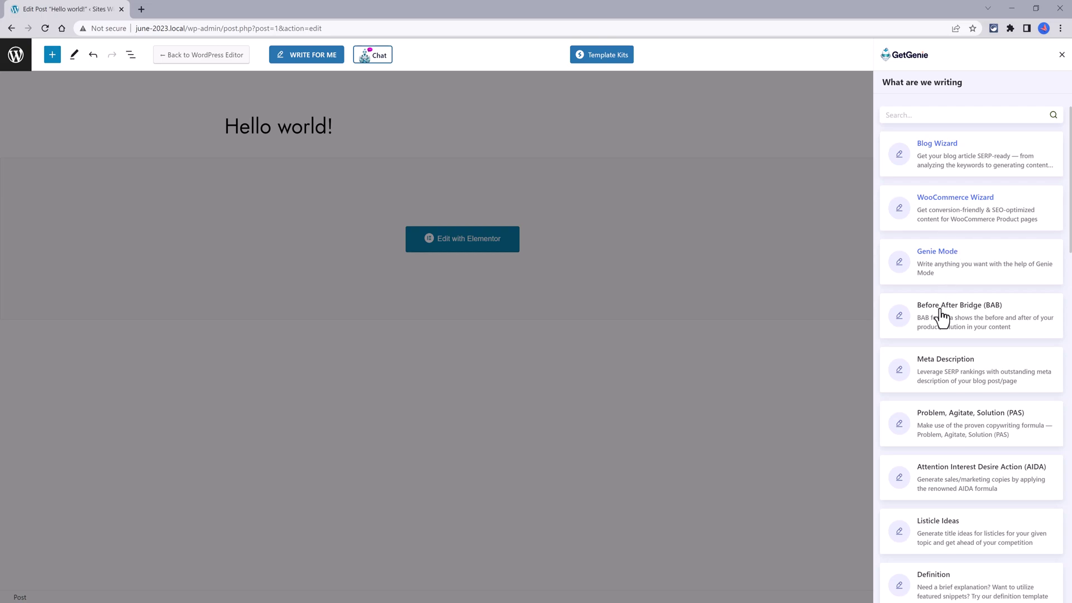
{"action": "scroll", "coordinate": [940, 315], "scroll_direction": "down", "scroll_amount": 1}
{"action": "scroll", "coordinate": [939, 316], "scroll_direction": "down", "scroll_amount": 1}
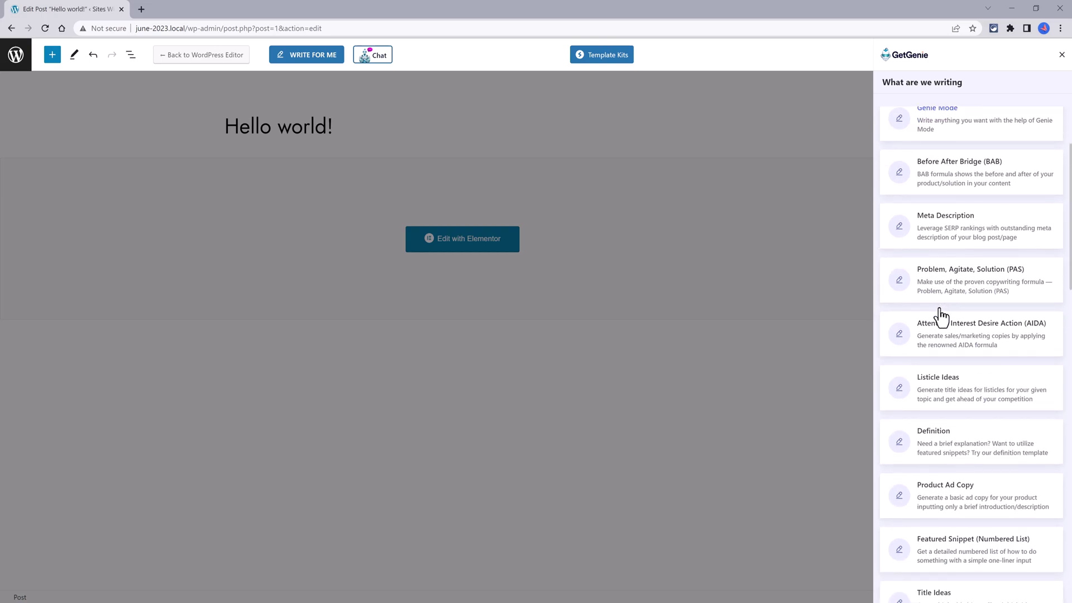
{"action": "scroll", "coordinate": [940, 316], "scroll_direction": "down", "scroll_amount": 1}
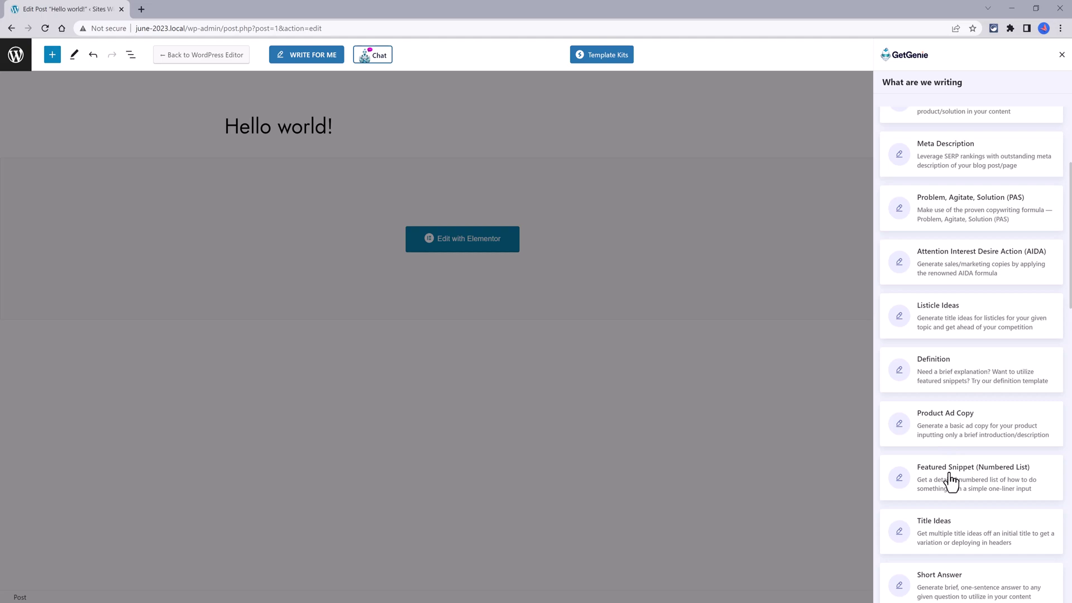
{"action": "scroll", "coordinate": [951, 481], "scroll_direction": "down", "scroll_amount": 1}
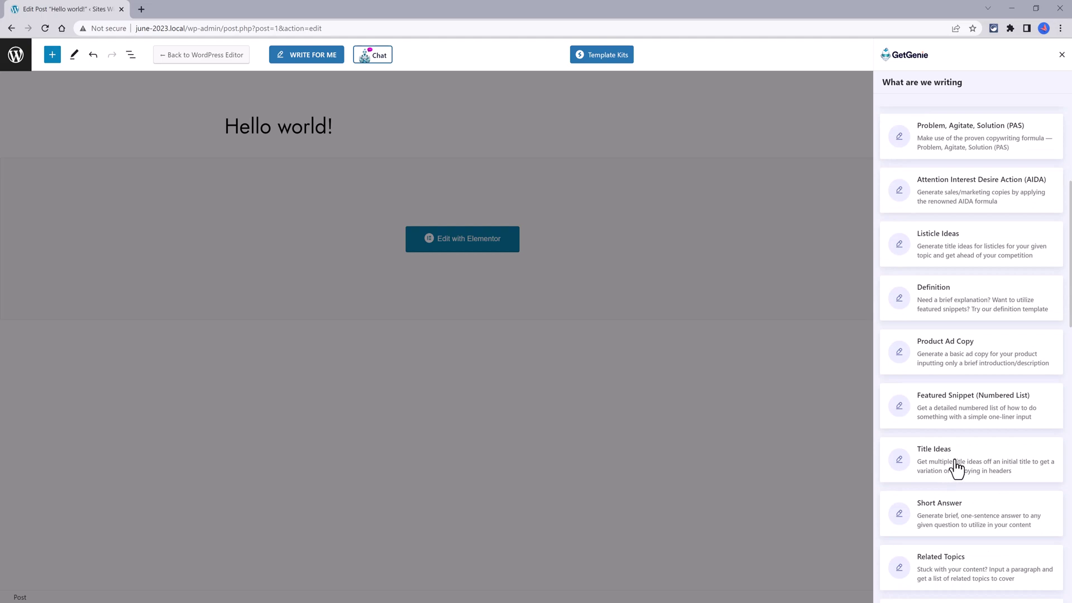
Browse GetGenie templates, settle on Paragraph for Heading, and enter heading 'vinyl poster'.
{"action": "left_click", "coordinate": [952, 469]}
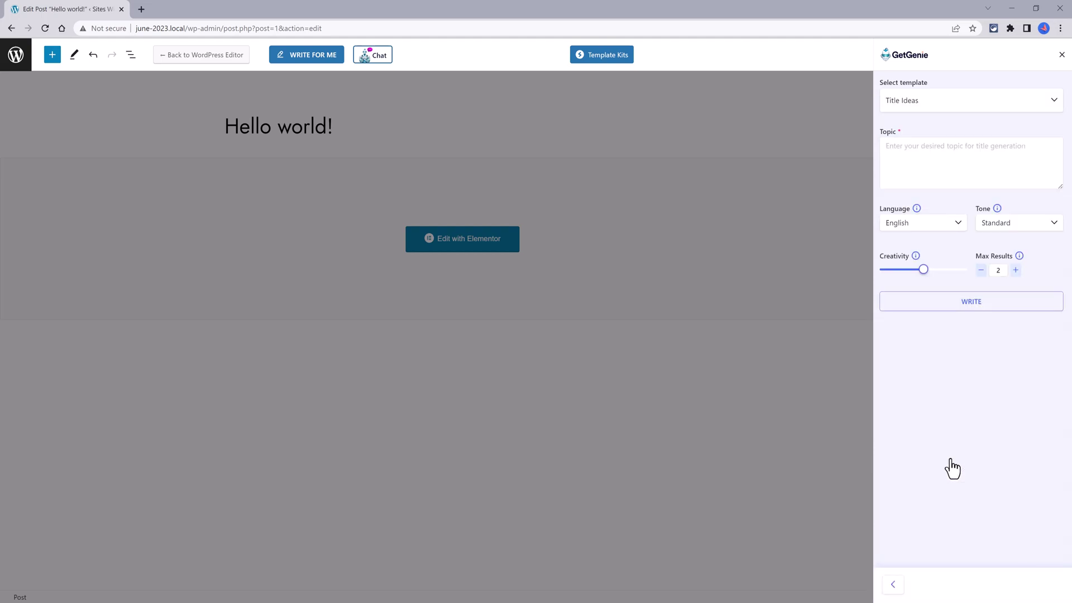
{"action": "left_click", "coordinate": [913, 102]}
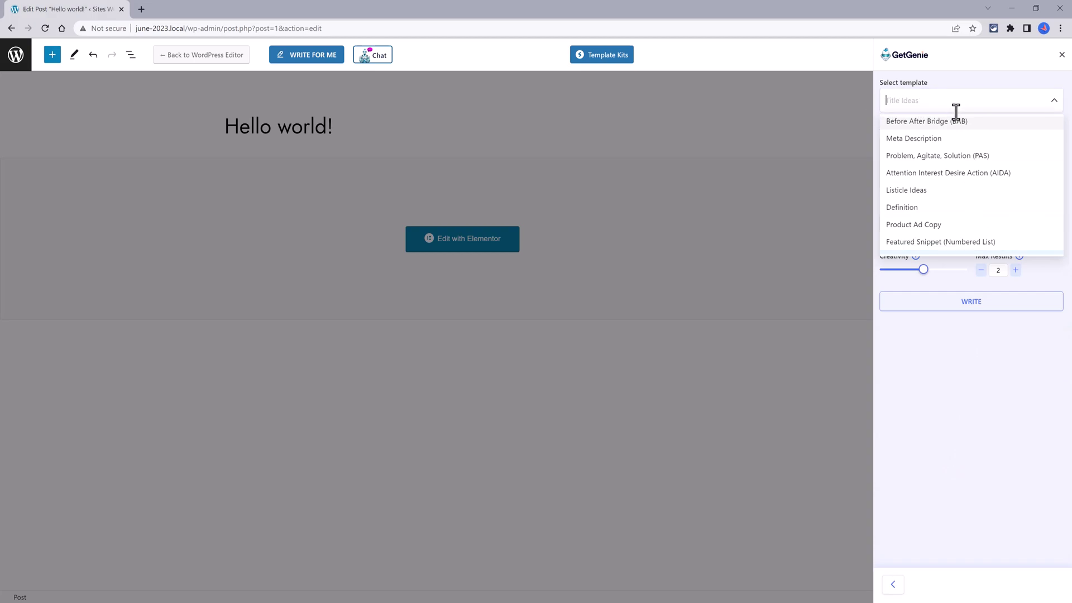
{"action": "left_click", "coordinate": [964, 242]}
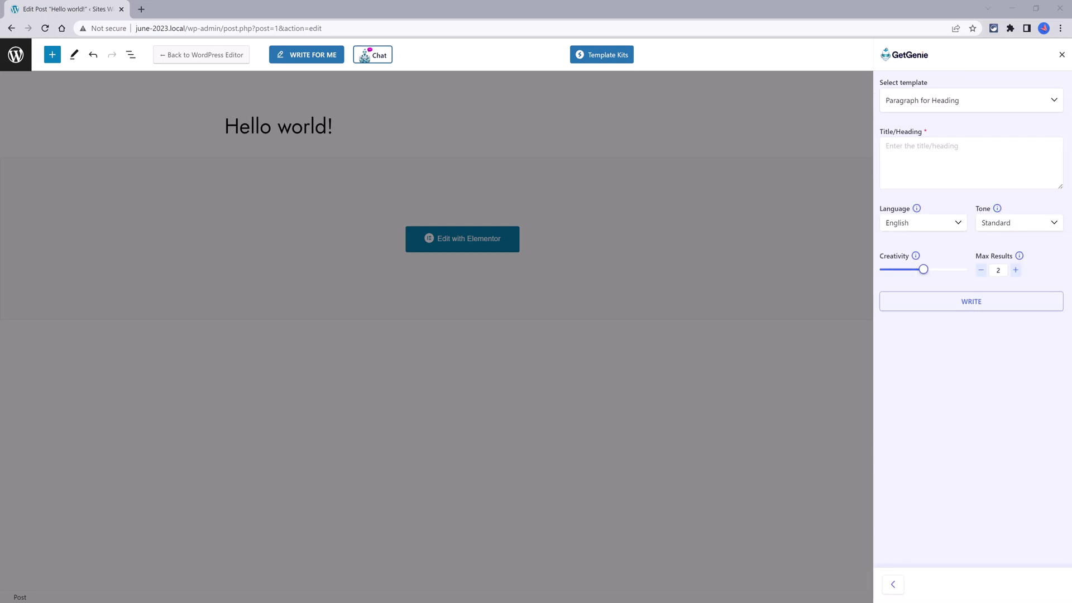
{"action": "left_click", "coordinate": [897, 148]}
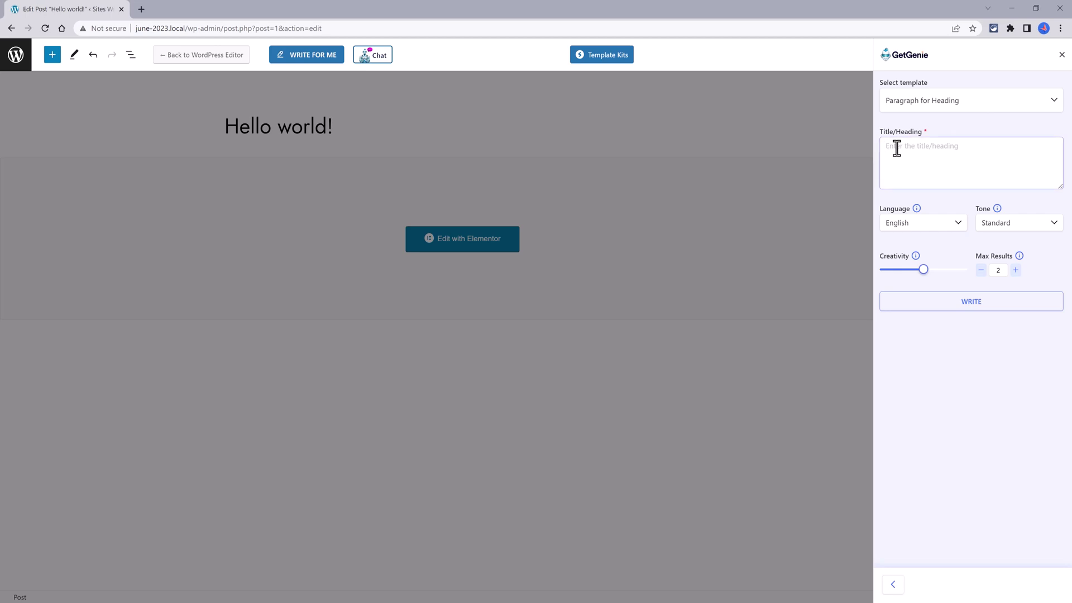
{"action": "type", "text": "vinyl poster"}
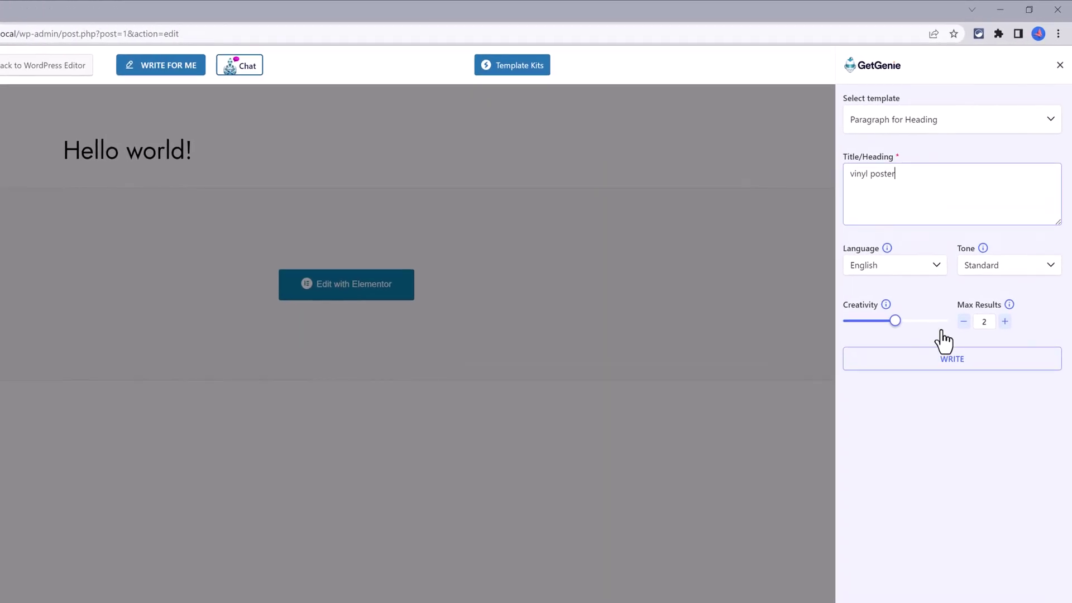
Keep English and Standard tone, set Max Results to 2, and generate the paragraphs.
{"action": "left_click", "coordinate": [937, 267]}
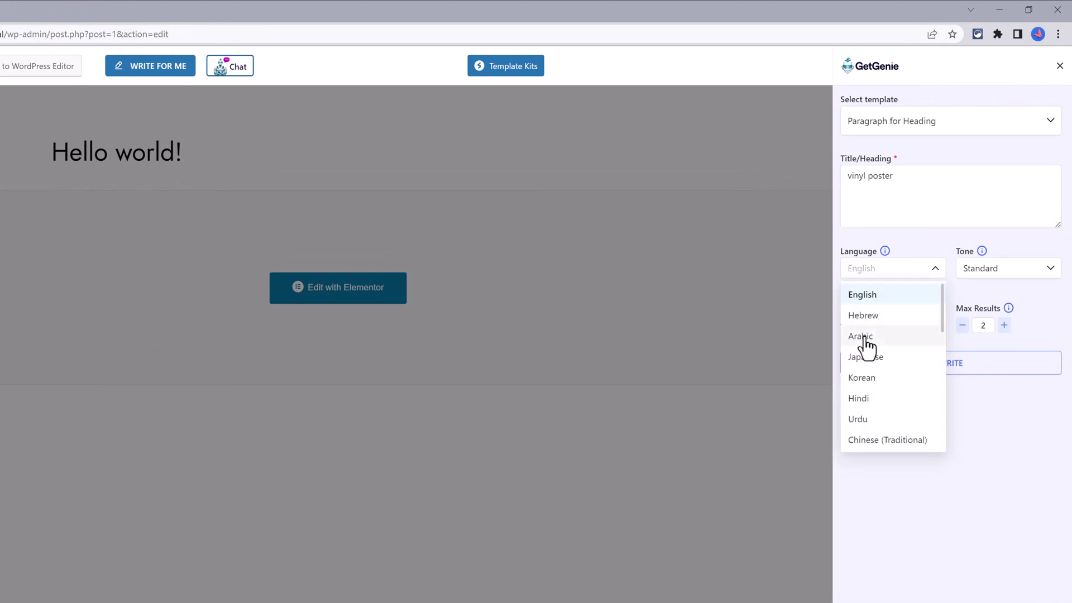
{"action": "left_click", "coordinate": [1005, 268]}
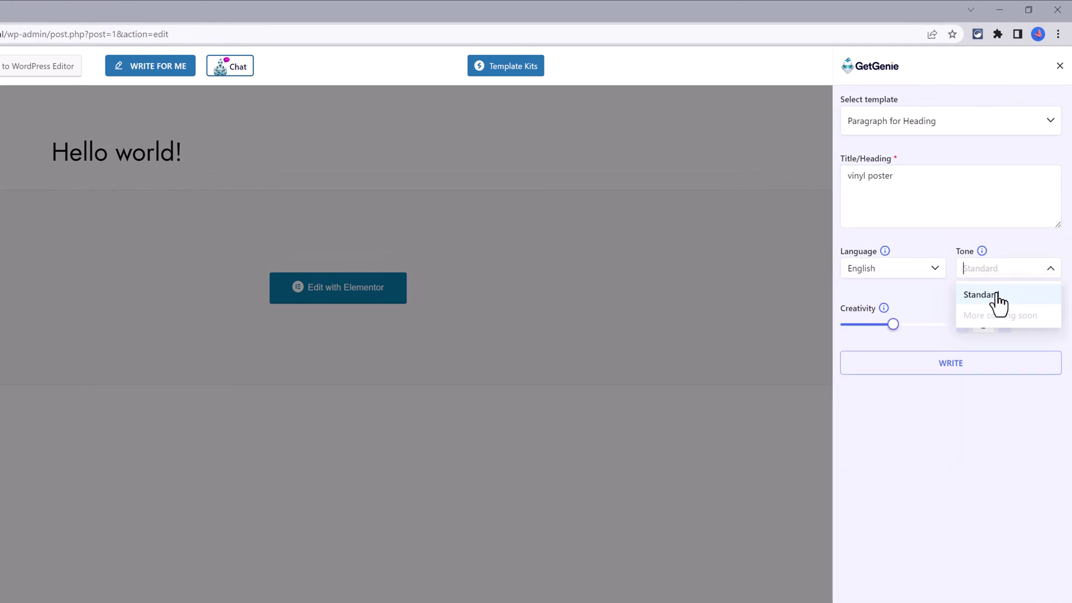
{"action": "left_click", "coordinate": [998, 297]}
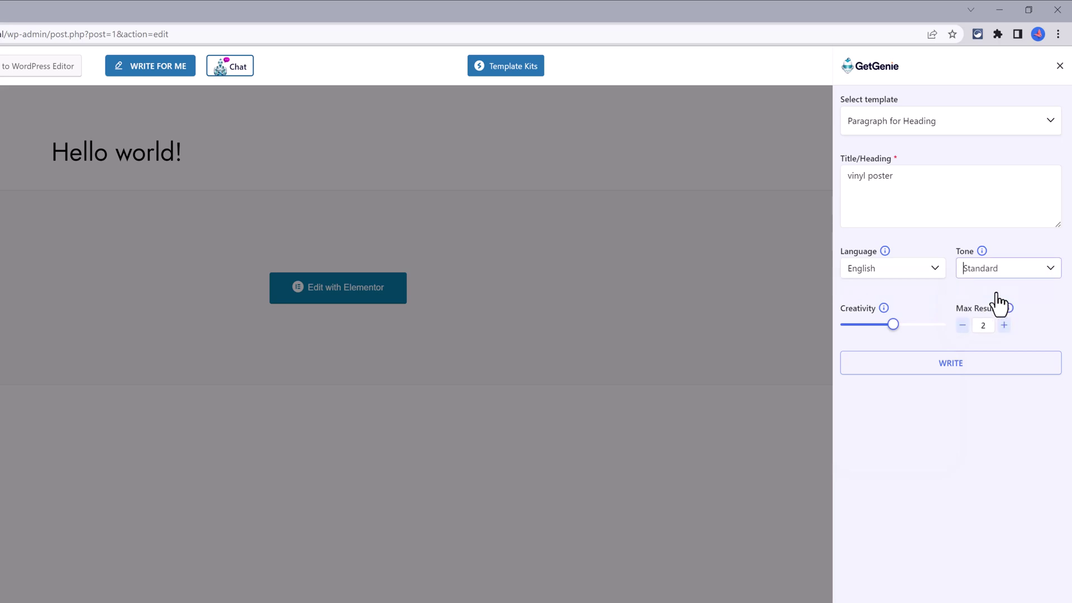
{"action": "left_click", "coordinate": [1051, 267]}
{"action": "mouse_move", "coordinate": [884, 309]}
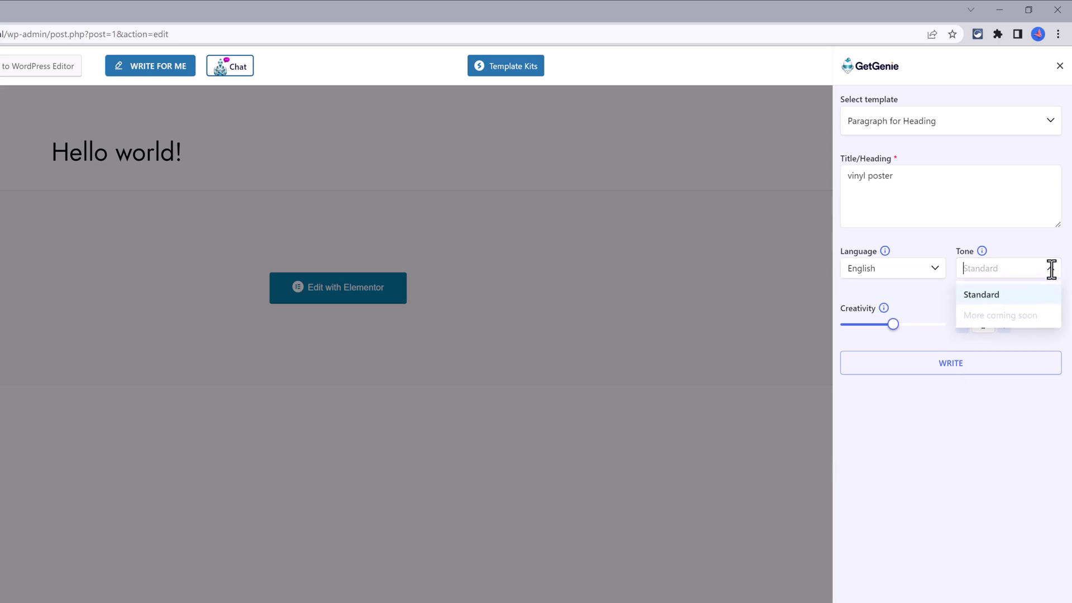
{"action": "left_click", "coordinate": [1006, 292]}
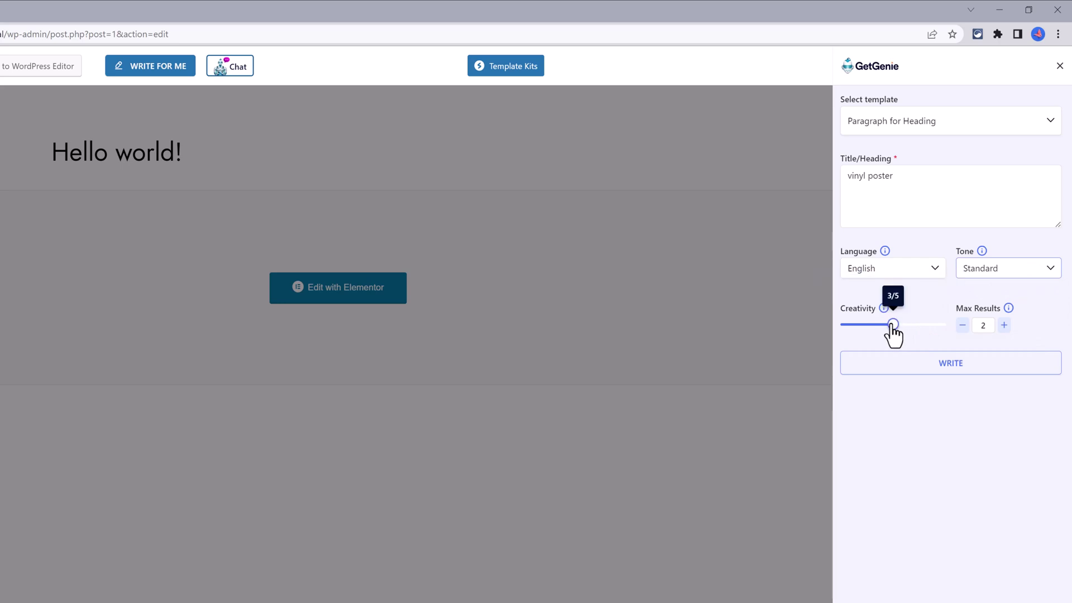
{"action": "double_click", "coordinate": [1003, 327]}
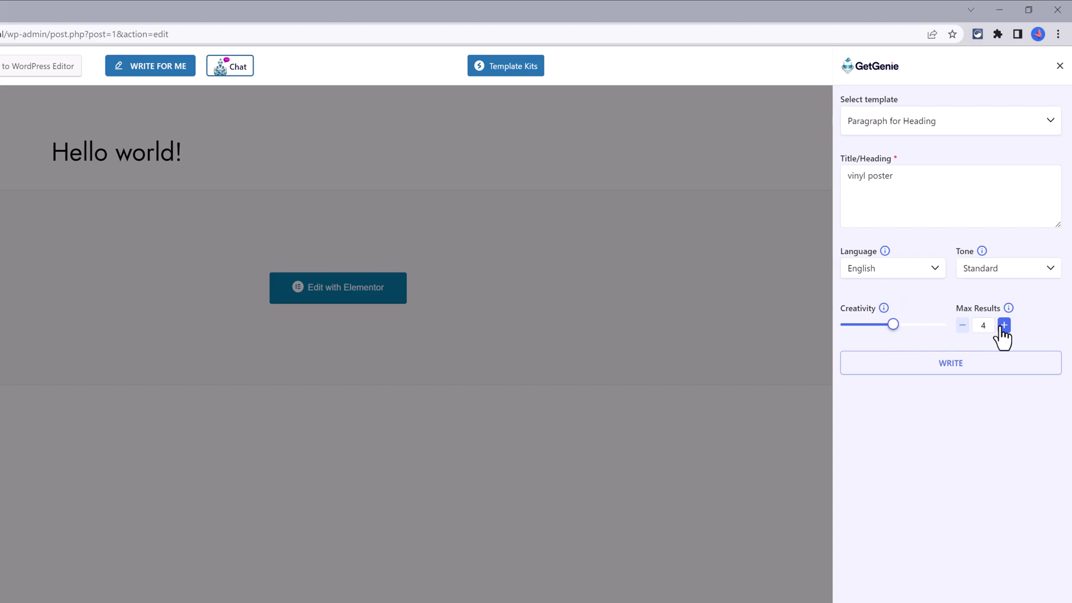
{"action": "left_click", "coordinate": [961, 326]}
{"action": "left_click", "coordinate": [925, 366]}
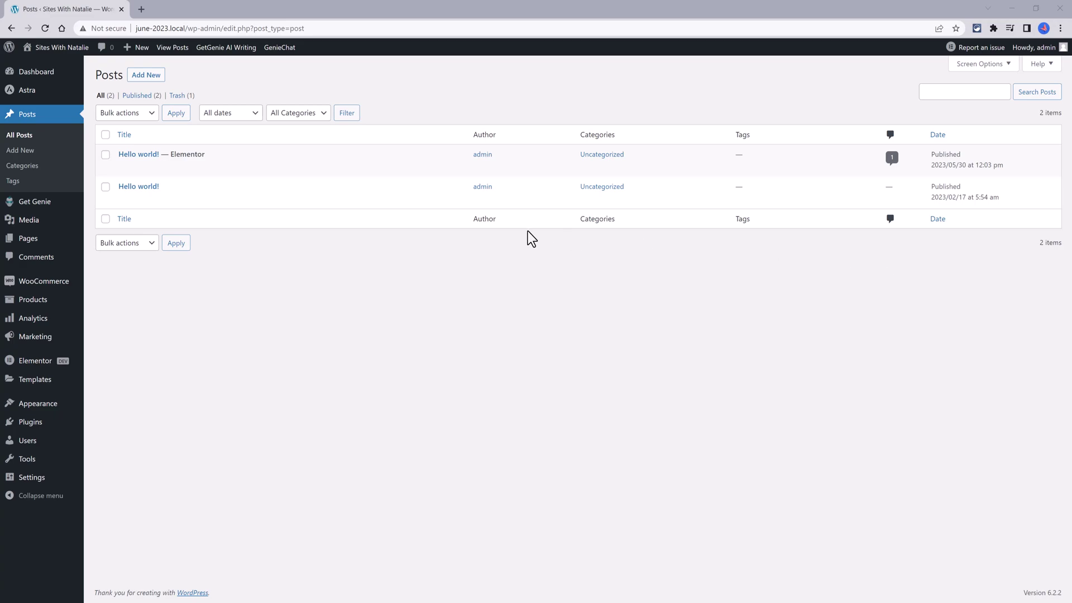
Start a new blog post via Posts > Add New.
{"action": "left_click", "coordinate": [27, 154]}
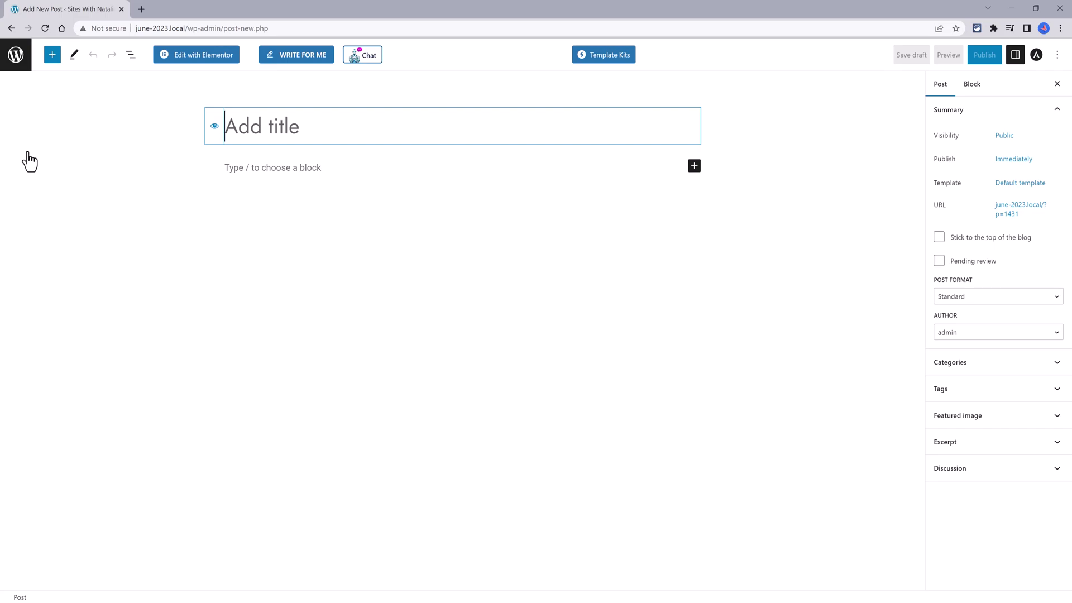
Bring up GetGenie on the new post and enter focus keyword 'Vinyl Violet for Sale'.
{"action": "left_click", "coordinate": [293, 58]}
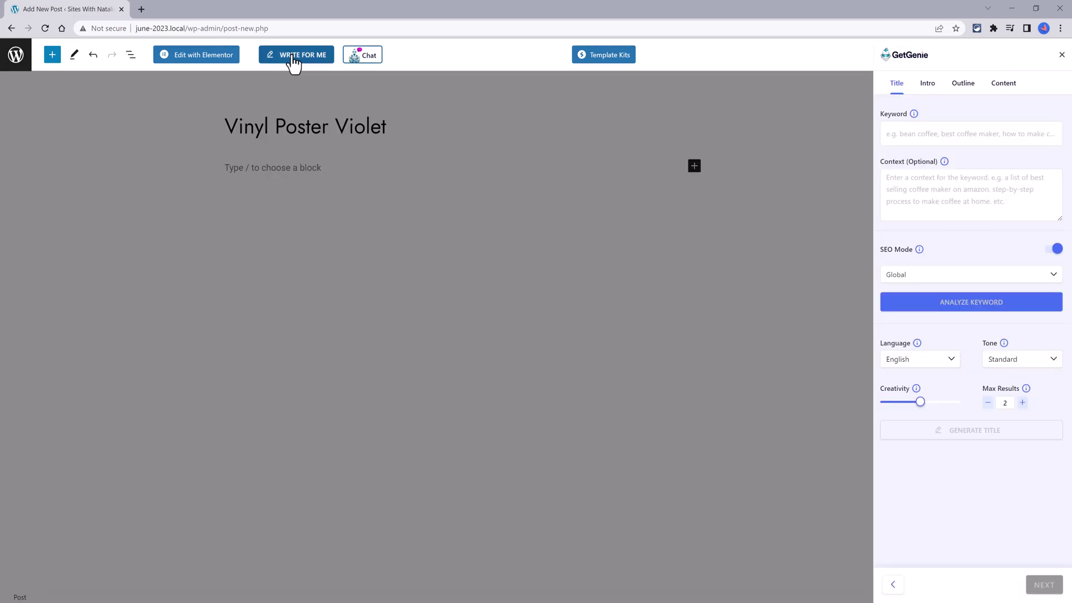
{"action": "left_click", "coordinate": [919, 133]}
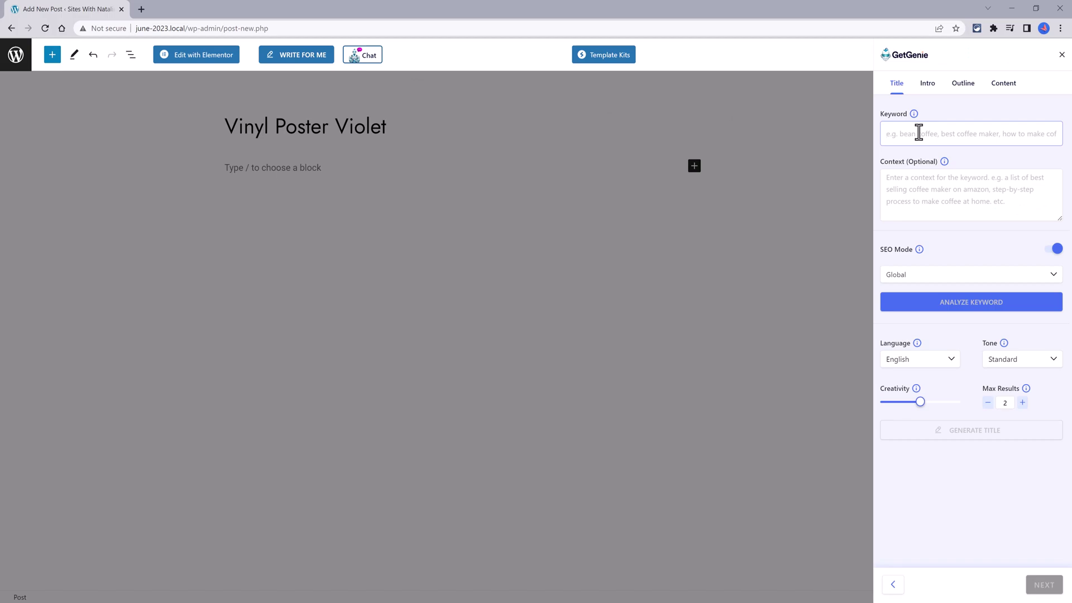
{"action": "type", "text": "Vynyl Violet for Sale"}
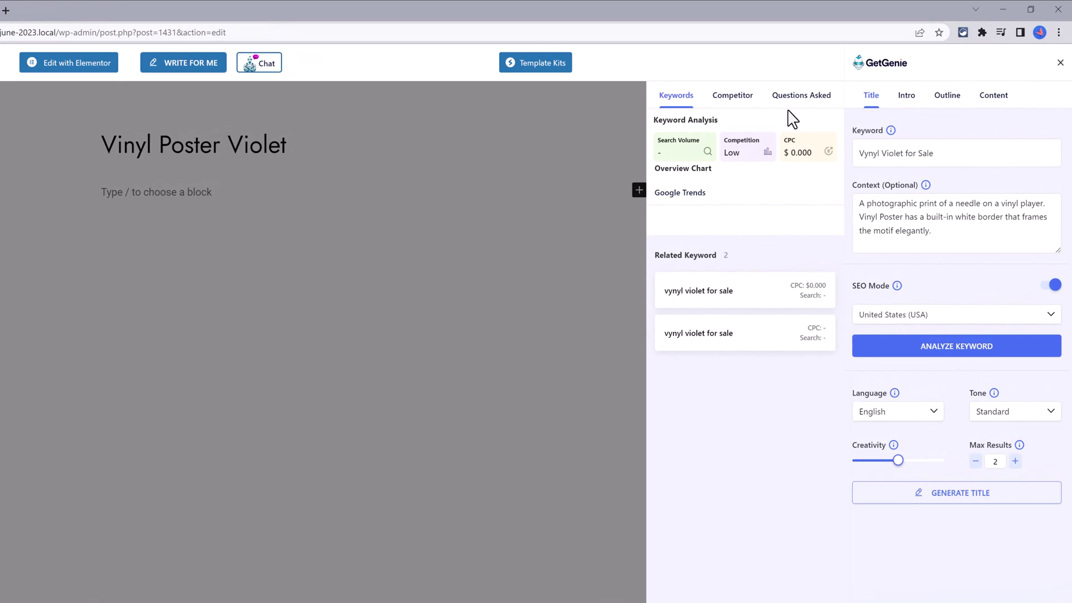
Fetch the competing pages ranking for 'Vinyl Violet for Sale'.
{"action": "left_click", "coordinate": [735, 99]}
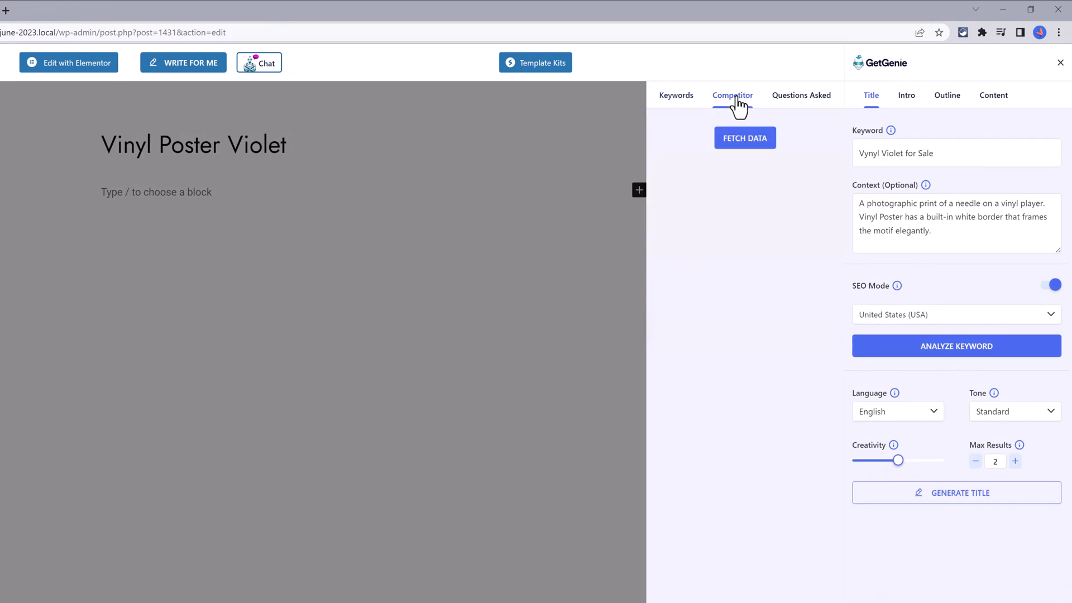
{"action": "left_click", "coordinate": [758, 140]}
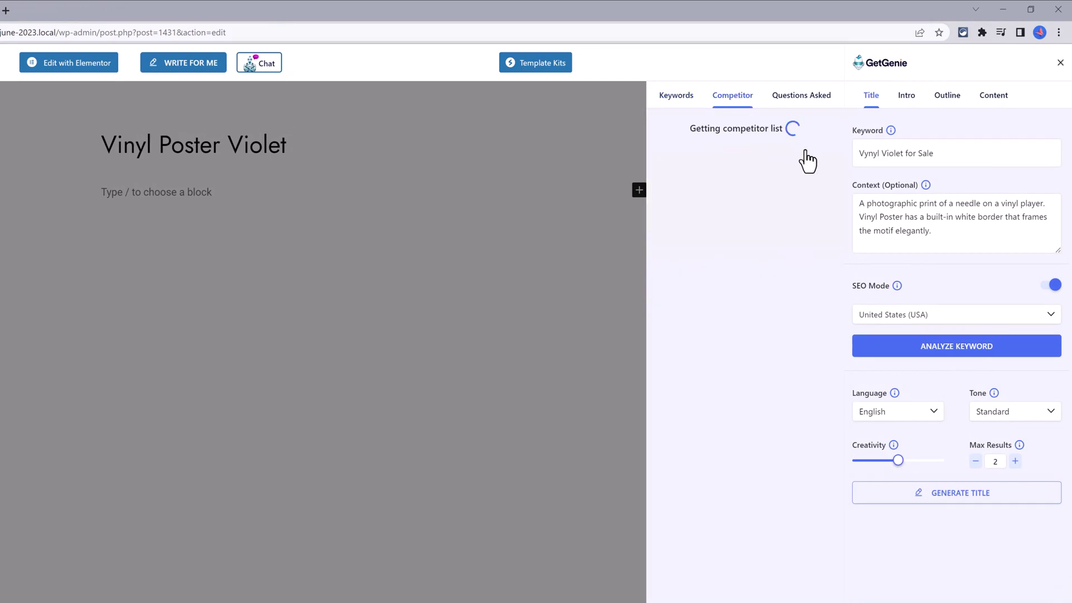
{"action": "left_click", "coordinate": [866, 154]}
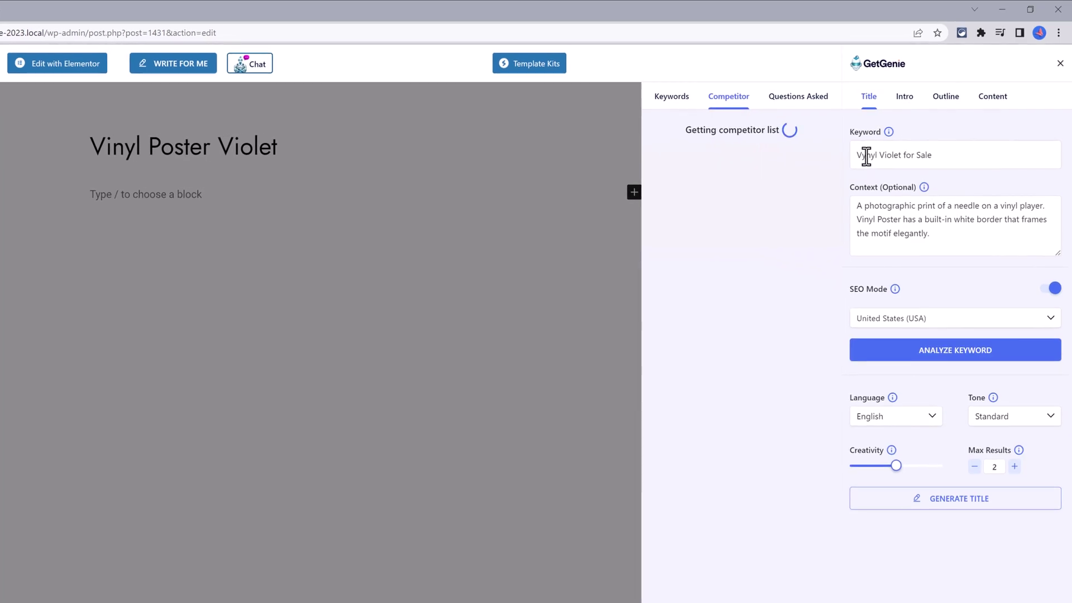
{"action": "type", "text": "i"}
{"action": "scroll", "coordinate": [725, 310], "scroll_direction": "down", "scroll_amount": 3}
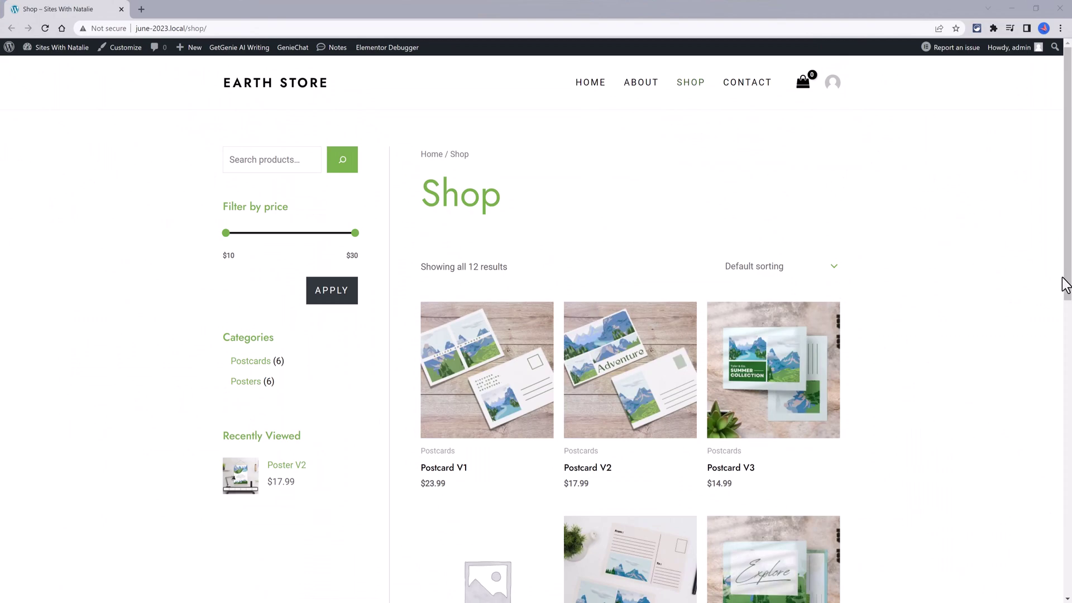
{"action": "scroll", "coordinate": [1057, 328], "scroll_direction": "down", "scroll_amount": 2}
{"action": "scroll", "coordinate": [921, 376], "scroll_direction": "down", "scroll_amount": 2}
View the Postcard V5 product page, then browse Home and Shop, ending on the Earth Store home page.
{"action": "left_click", "coordinate": [692, 419]}
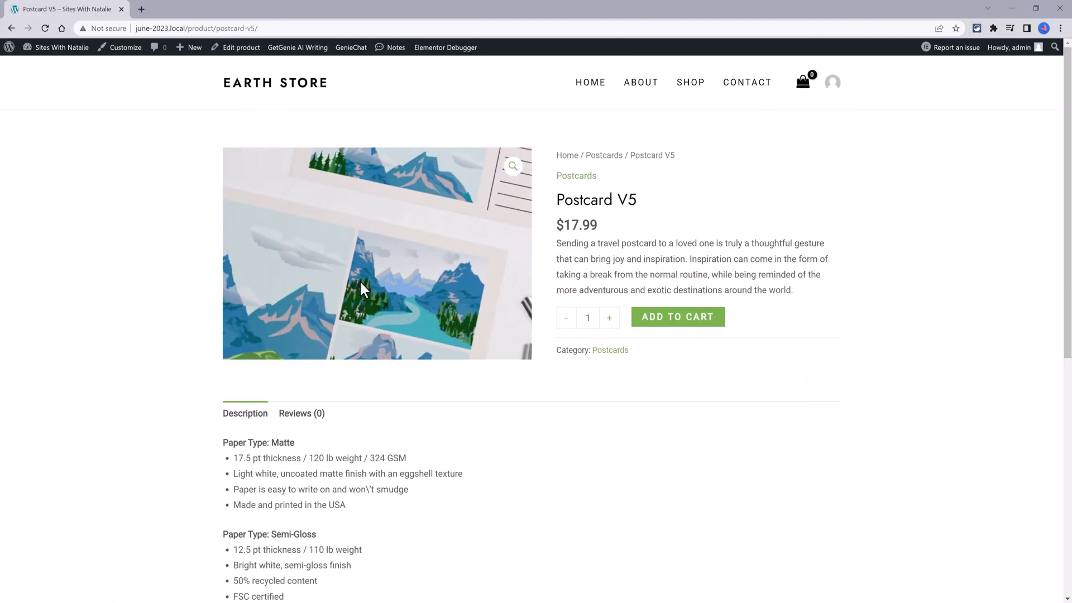
{"action": "scroll", "coordinate": [608, 296], "scroll_direction": "down", "scroll_amount": 1}
{"action": "scroll", "coordinate": [608, 296], "scroll_direction": "down", "scroll_amount": 2}
{"action": "scroll", "coordinate": [606, 290], "scroll_direction": "down", "scroll_amount": 1}
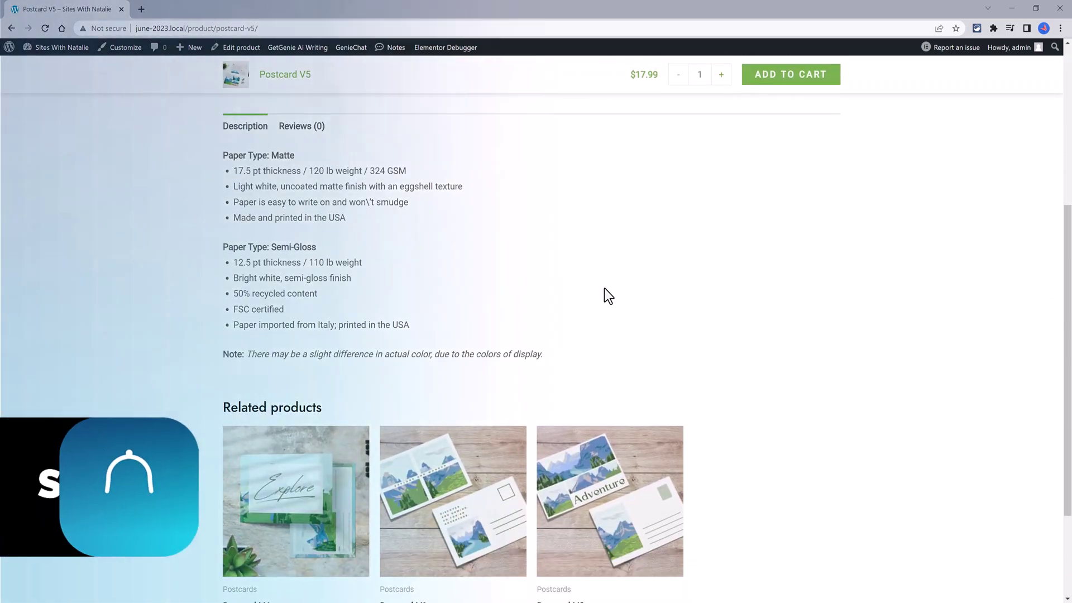
{"action": "scroll", "coordinate": [602, 288], "scroll_direction": "up", "scroll_amount": 2}
{"action": "scroll", "coordinate": [602, 288], "scroll_direction": "up", "scroll_amount": 1}
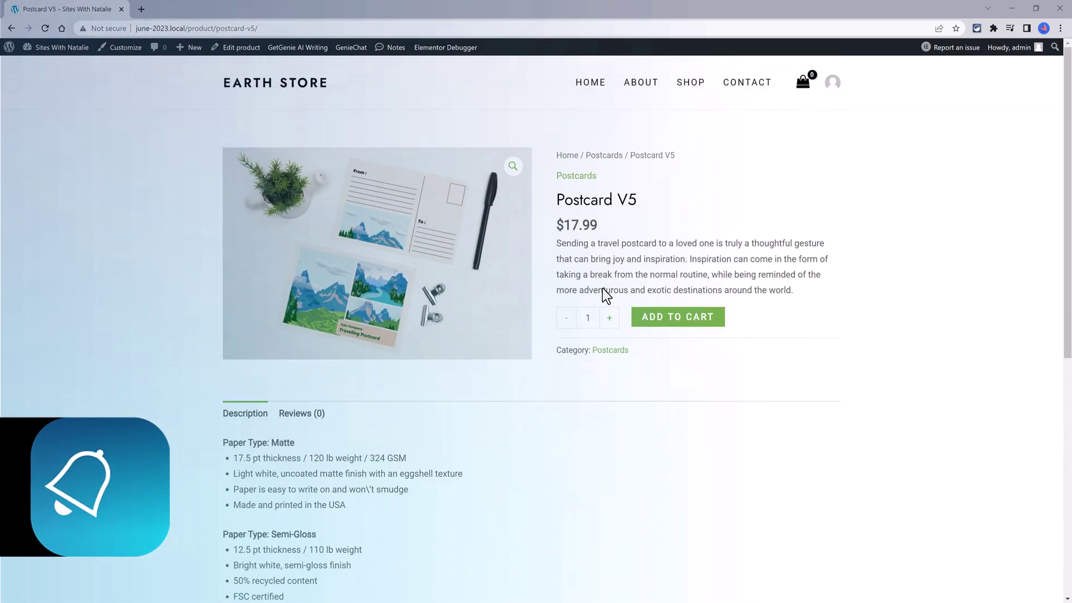
{"action": "left_click", "coordinate": [311, 89]}
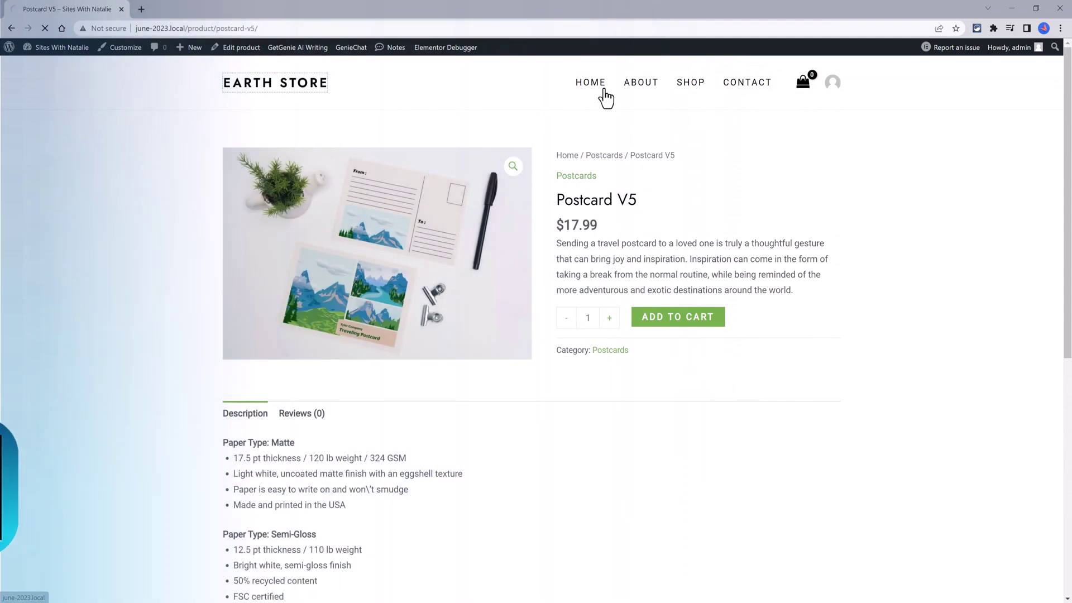
{"action": "left_click", "coordinate": [690, 84]}
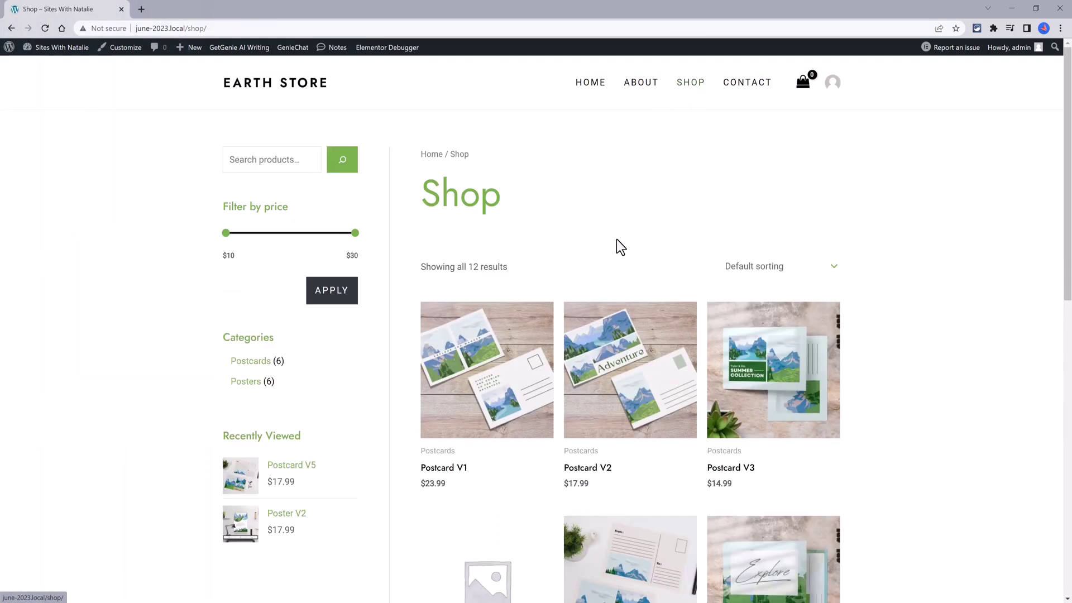
{"action": "left_click", "coordinate": [601, 87]}
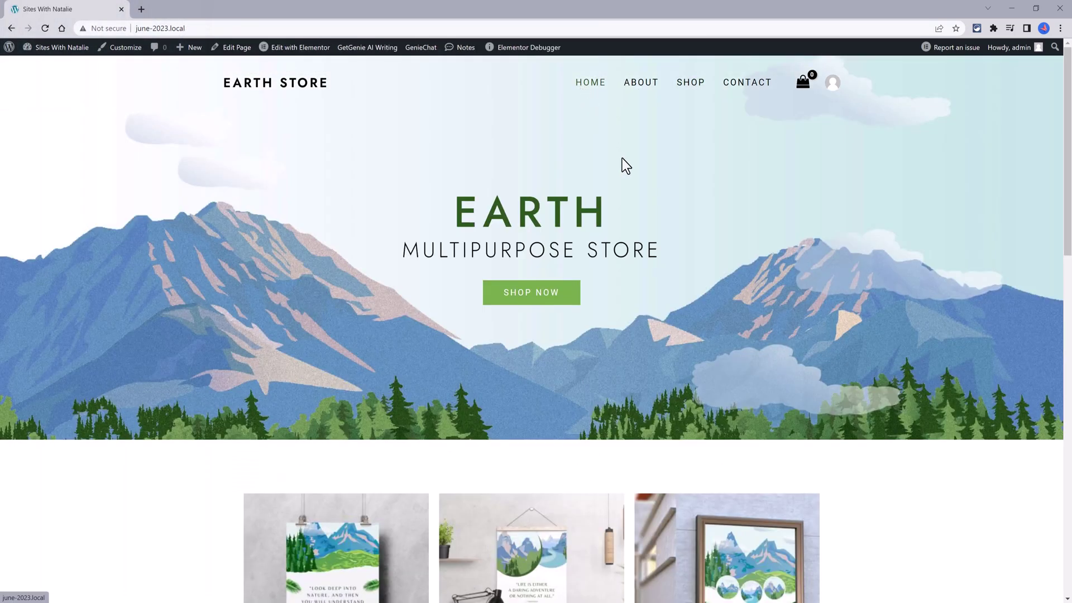